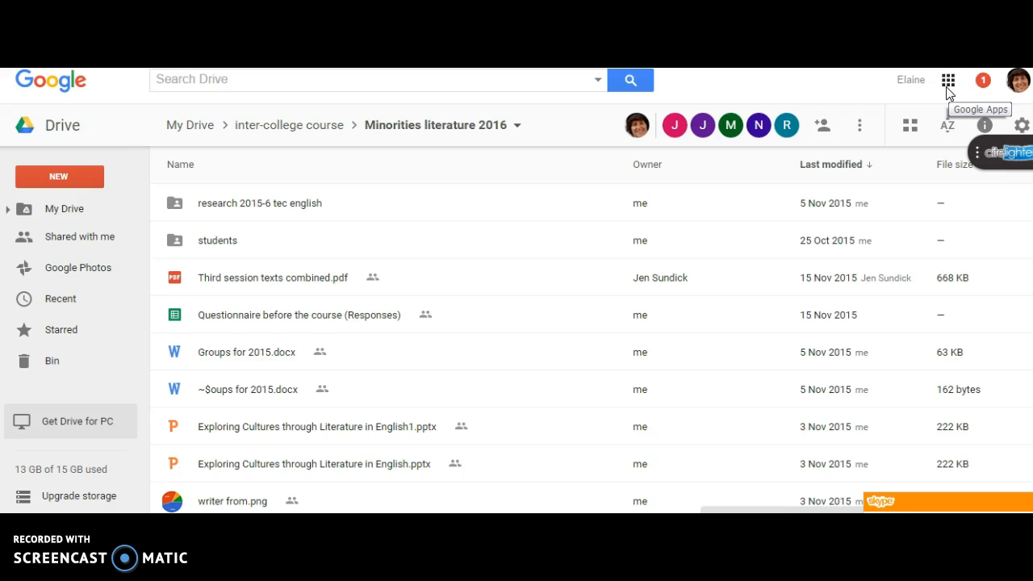
pyautogui.click(948, 83)
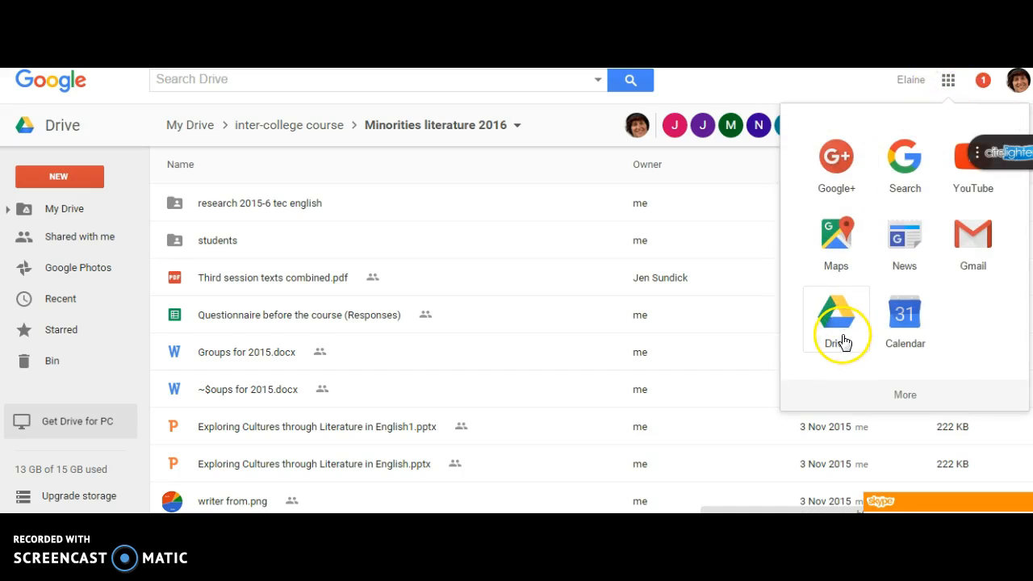
pyautogui.click(948, 81)
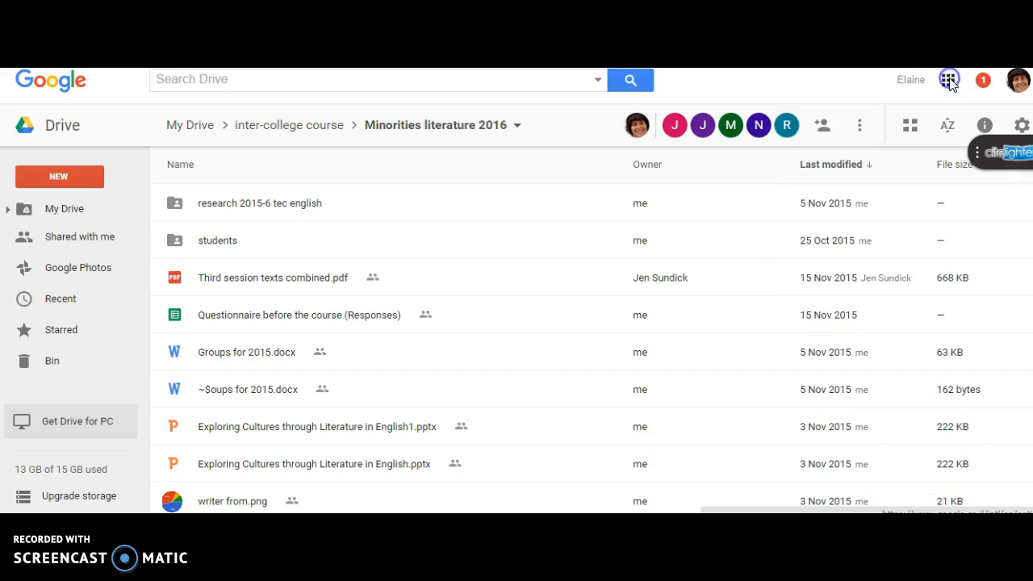
# Create a new Google Drawings file in the shared Minorities literature 2016 folder, accepting the folder's sharing permissions
pyautogui.click(77, 183)
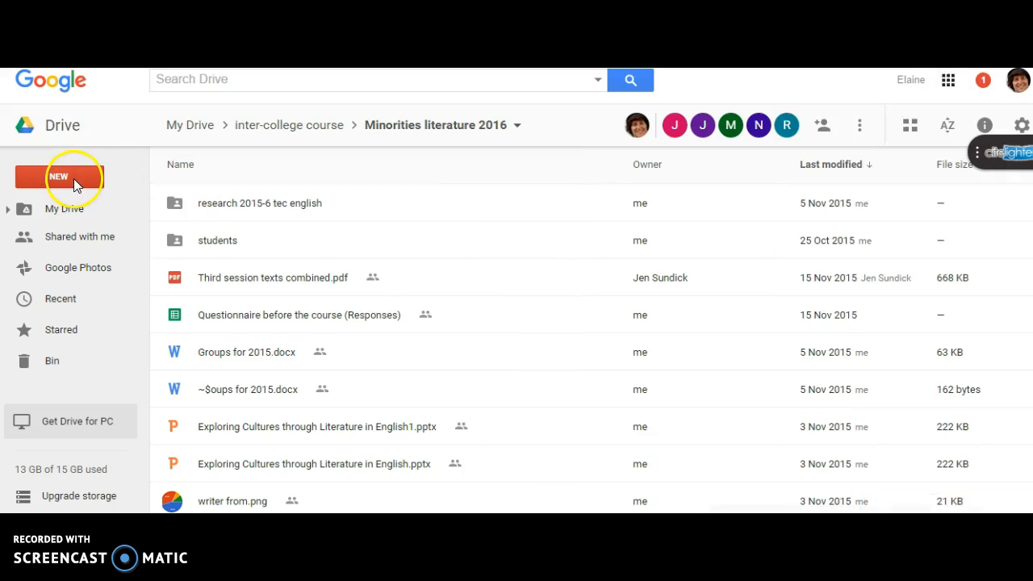
pyautogui.click(74, 179)
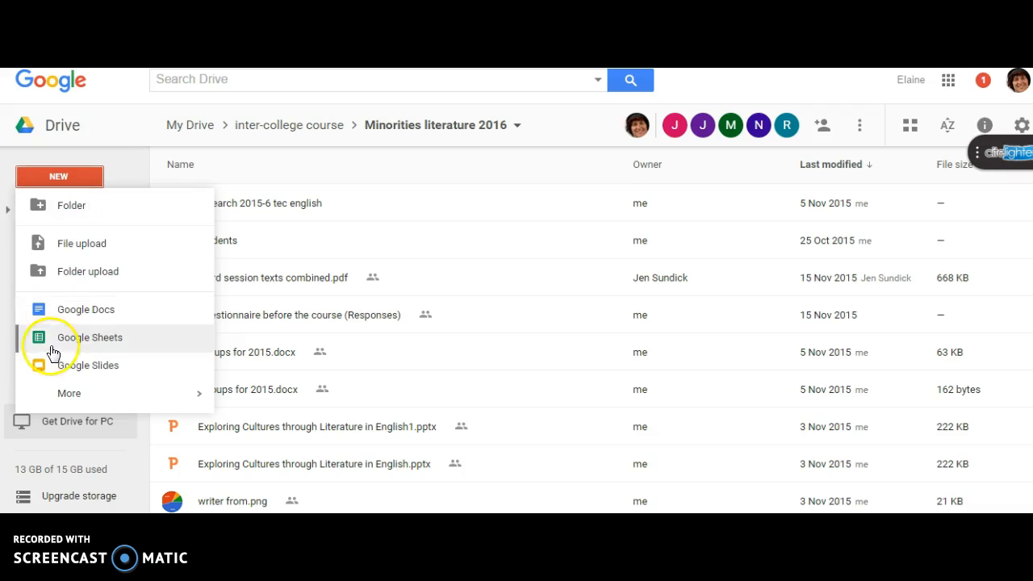
pyautogui.moveTo(65, 394)
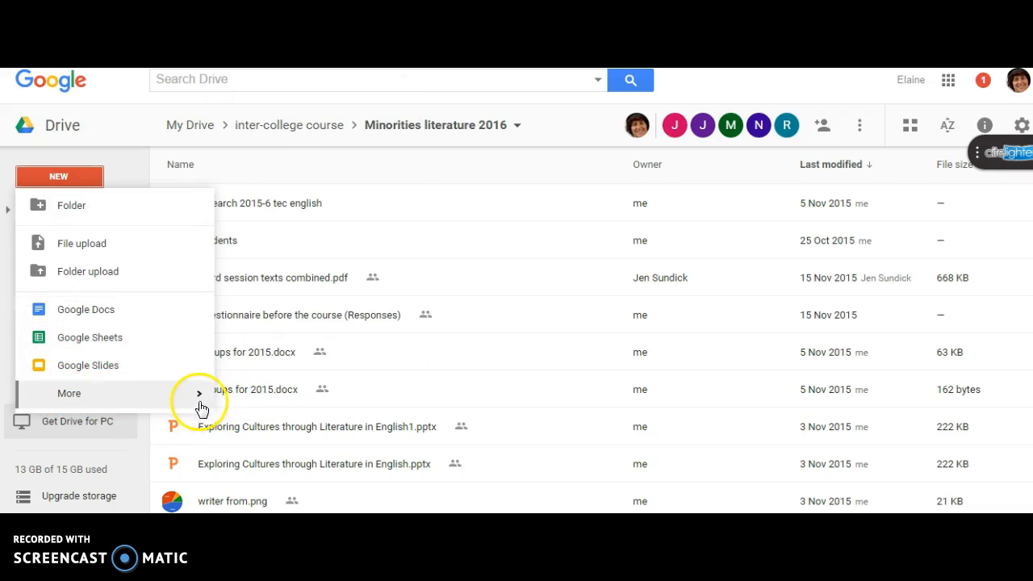
pyautogui.moveTo(204, 407)
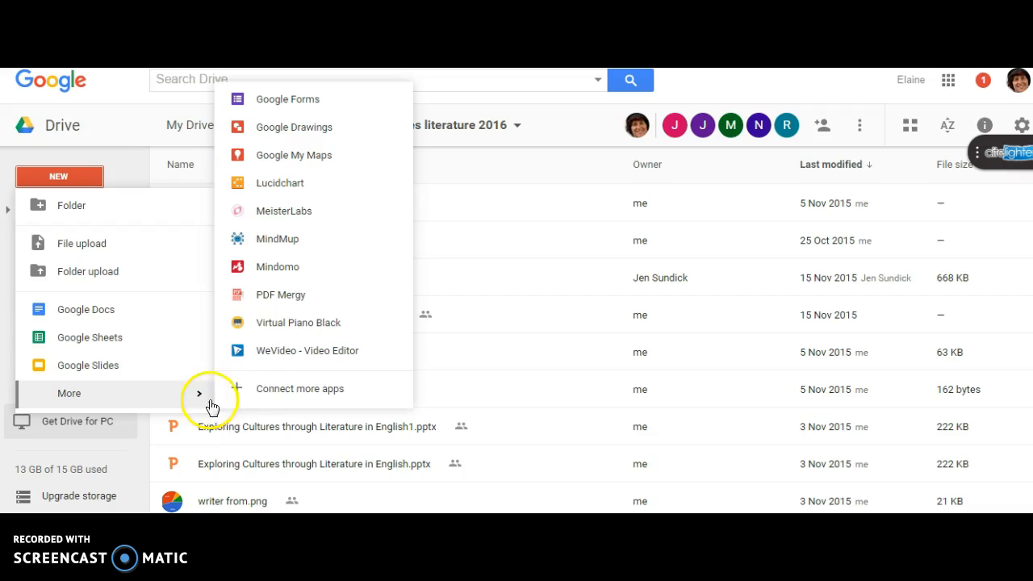
pyautogui.click(294, 131)
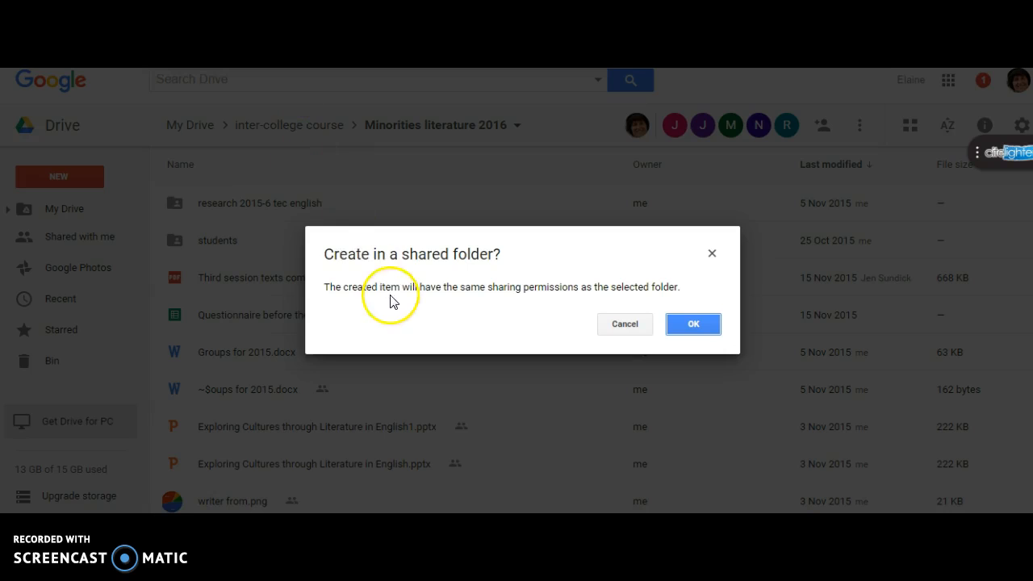
pyautogui.click(694, 327)
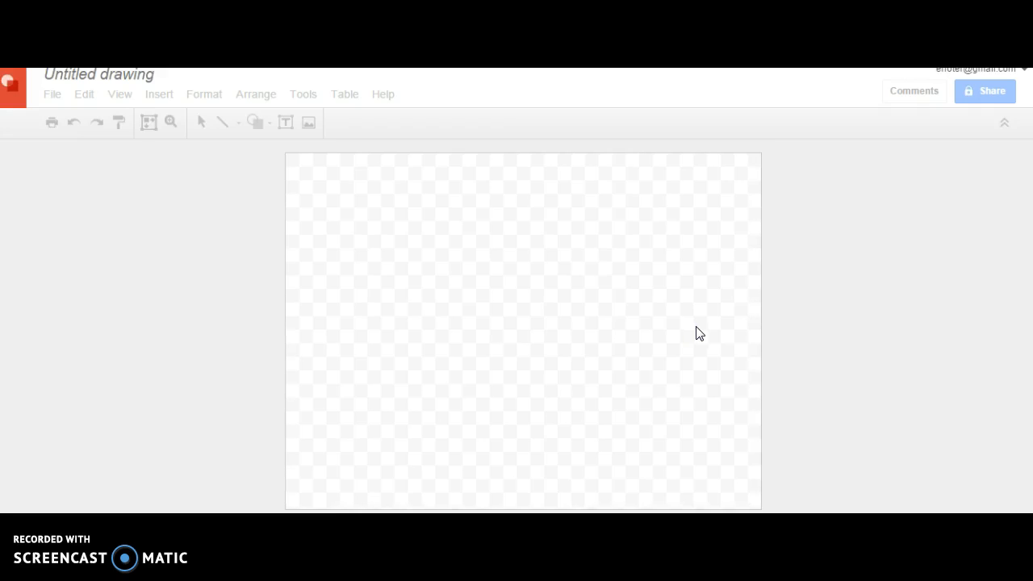
# Rename the untitled drawing as Teachers group
pyautogui.click(155, 78)
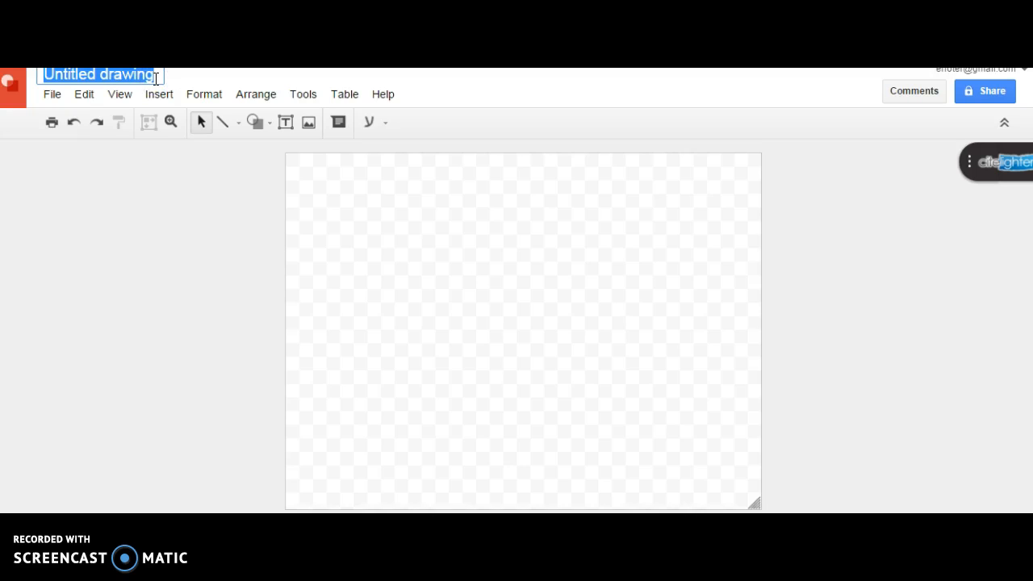
pyautogui.write('Teachers')
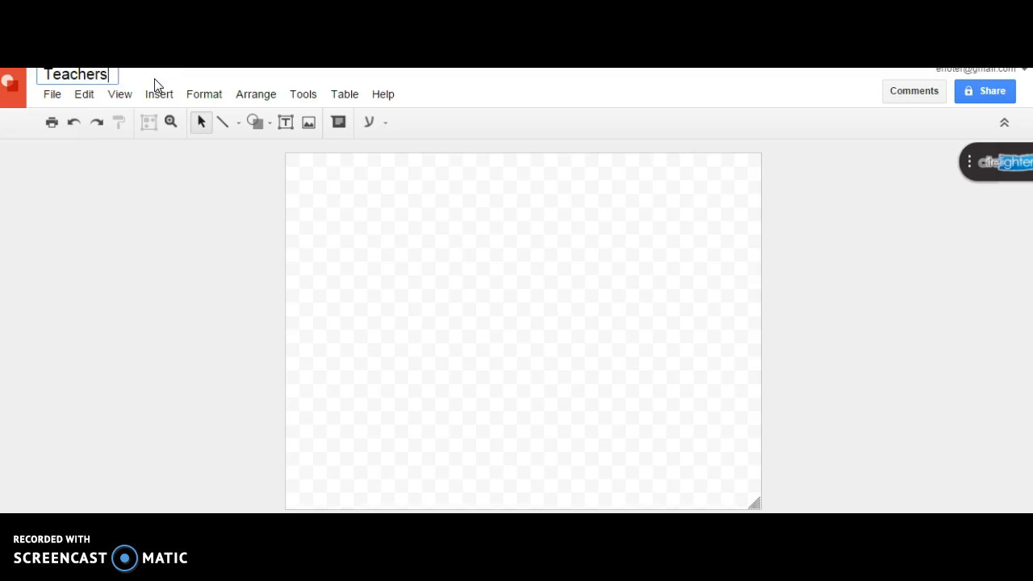
pyautogui.write(' group')
# Add a text box in the canvas's lower-left area stating the first name's Greek origin, its meaning "light", and the great-grandmother it honours
pyautogui.click(286, 127)
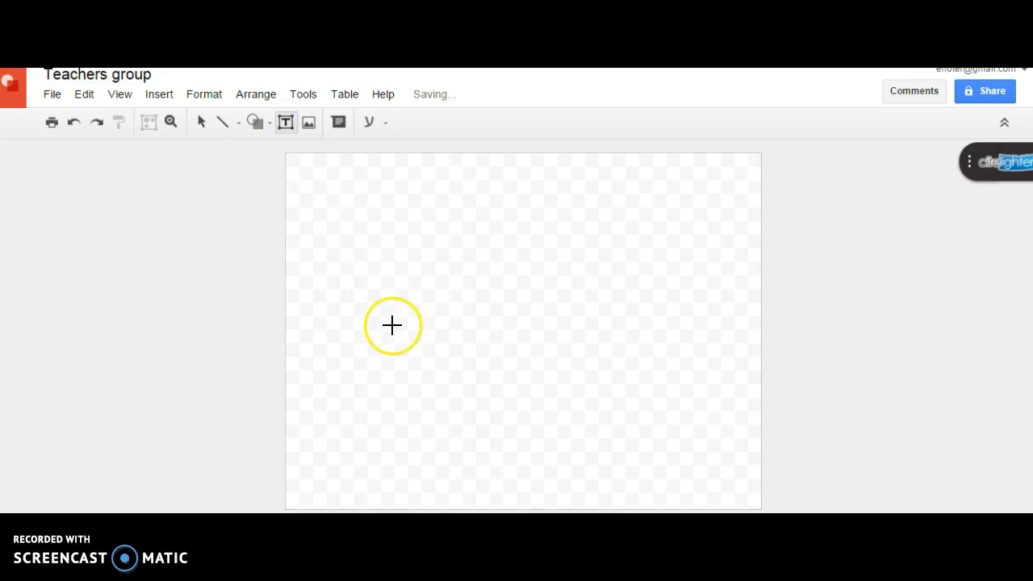
pyautogui.moveTo(313, 423); pyautogui.dragTo(425, 500)
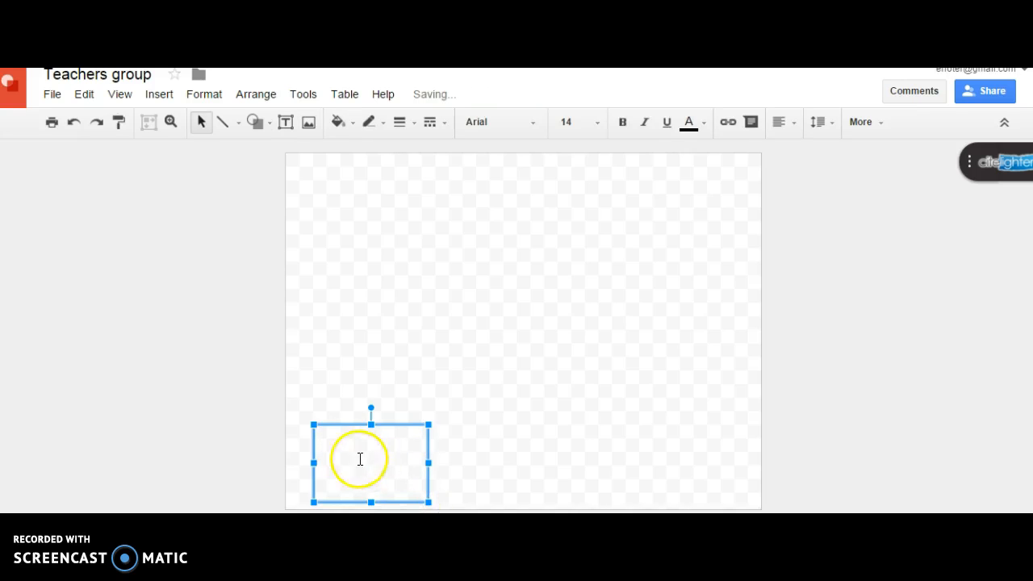
pyautogui.write('E')
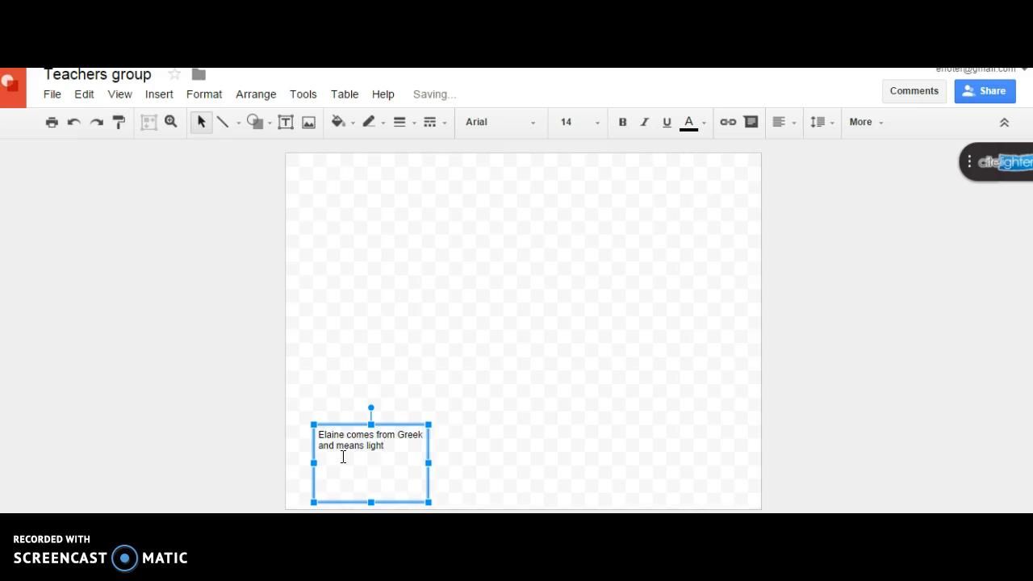
pyautogui.write('.')
pyautogui.write('dm')
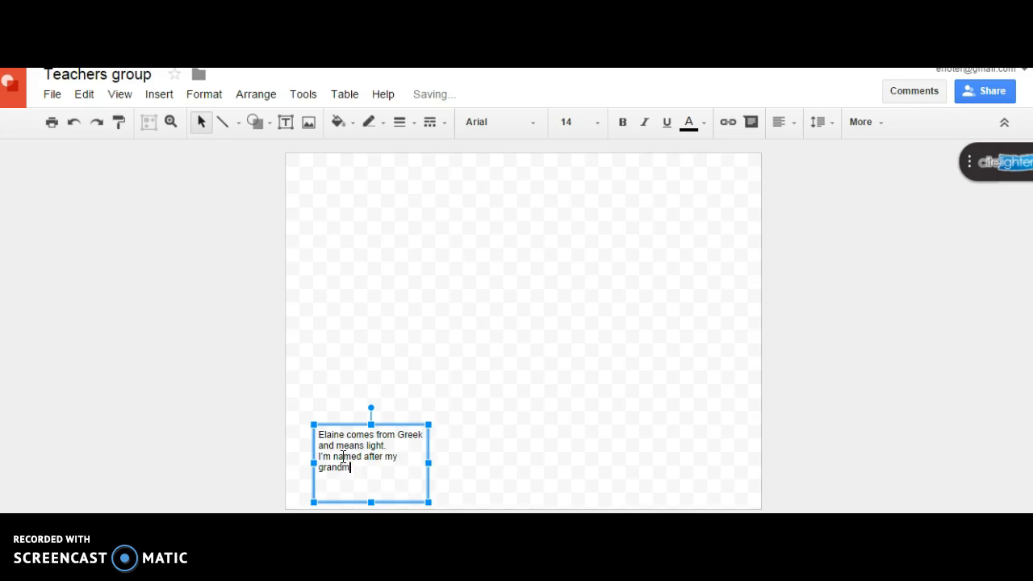
pyautogui.press('BackSpace')
pyautogui.press('BackSpace')
pyautogui.write('ndmother Esthe')
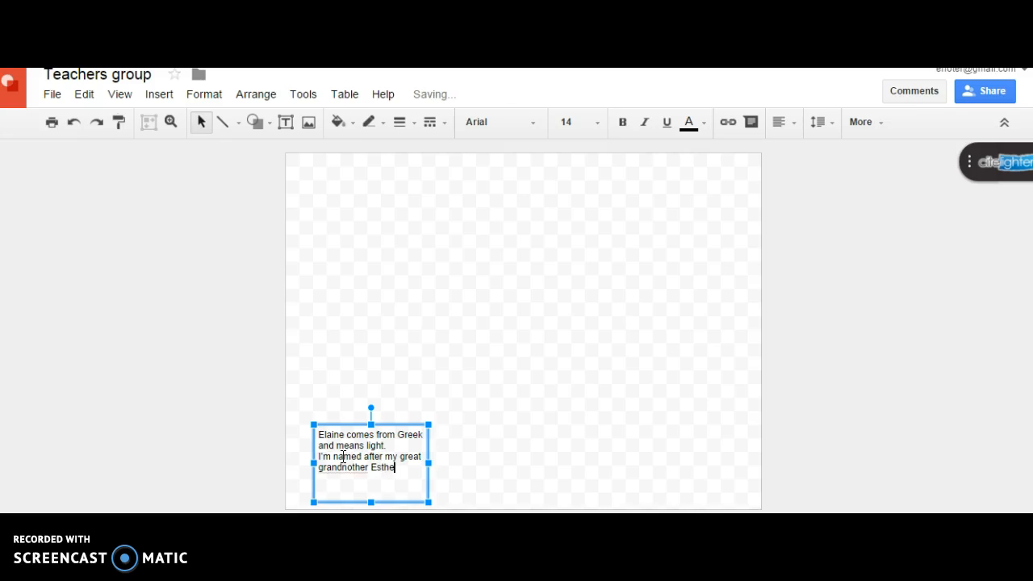
pyautogui.write('l')
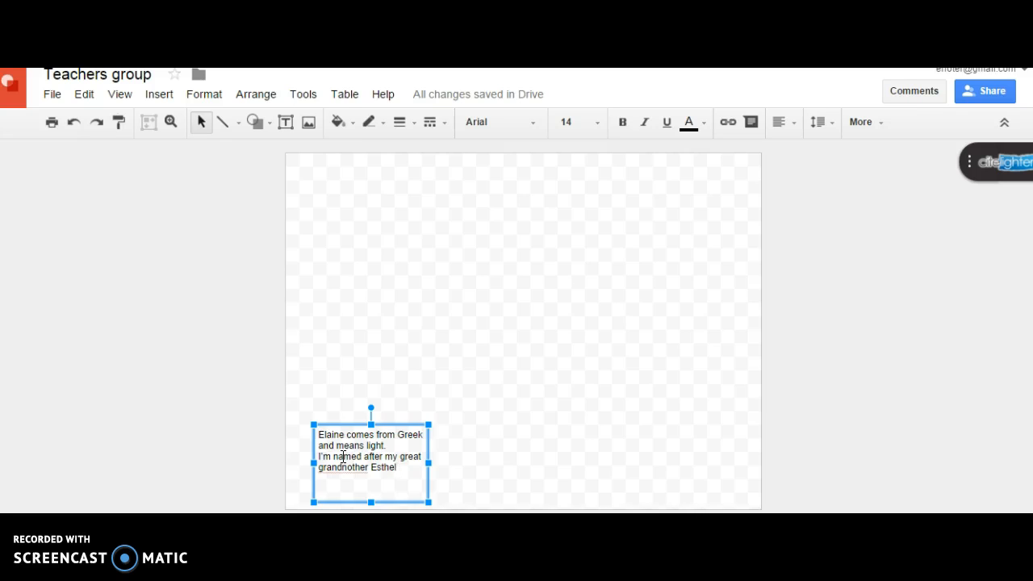
pyautogui.write('le')
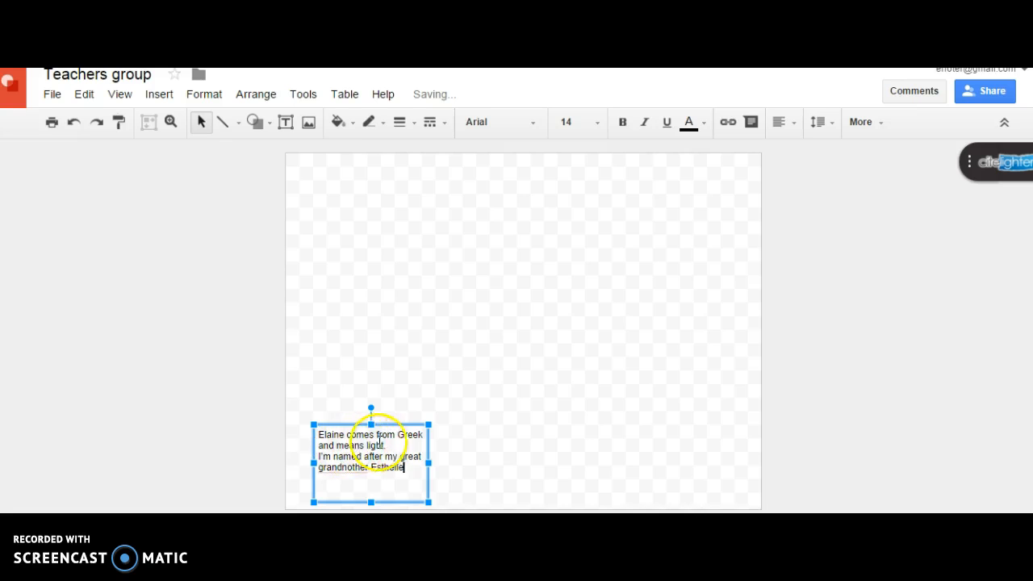
pyautogui.moveTo(320, 434); pyautogui.dragTo(399, 475)
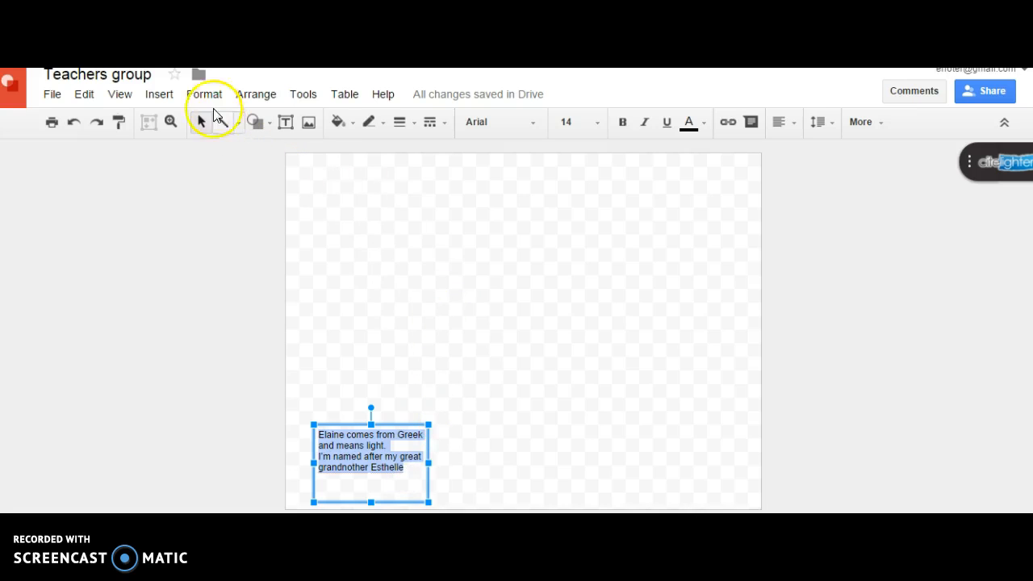
pyautogui.click(161, 98)
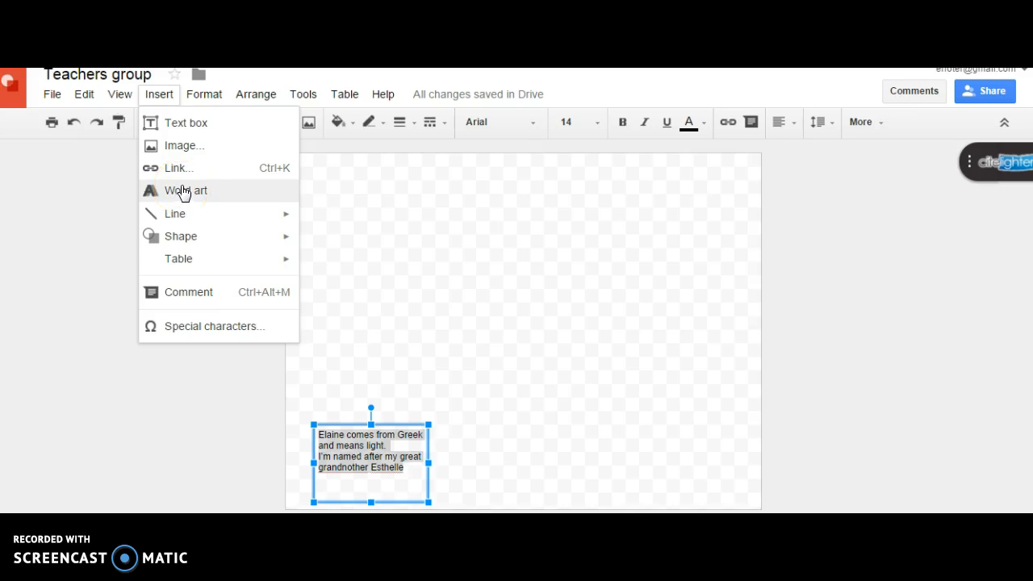
pyautogui.click(185, 152)
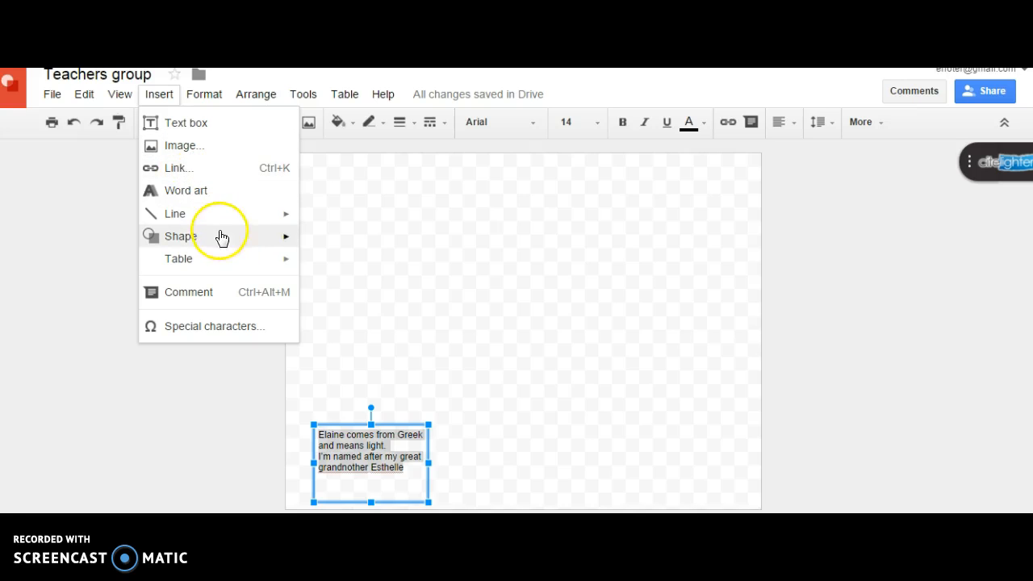
pyautogui.moveTo(278, 259)
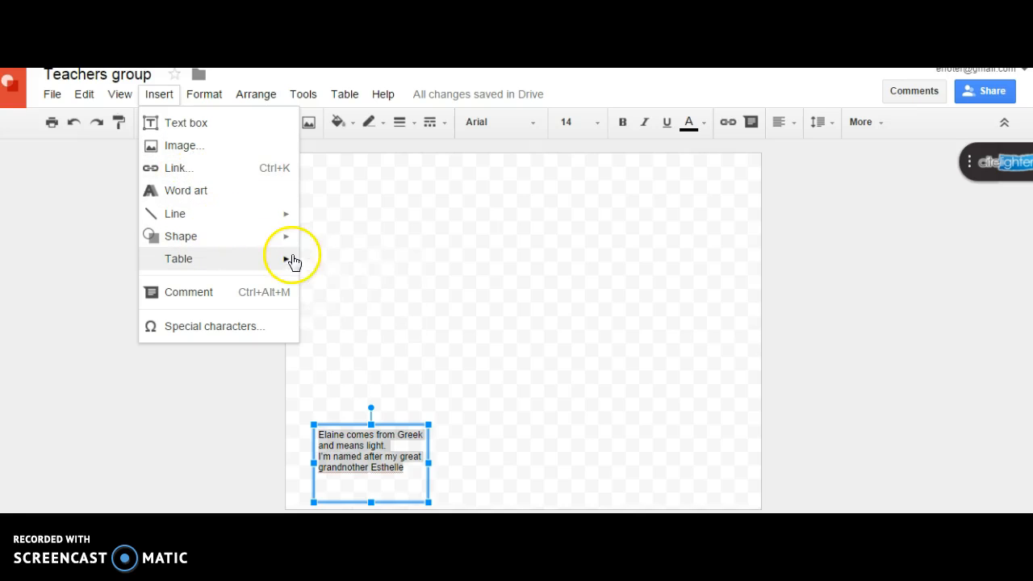
pyautogui.click(206, 374)
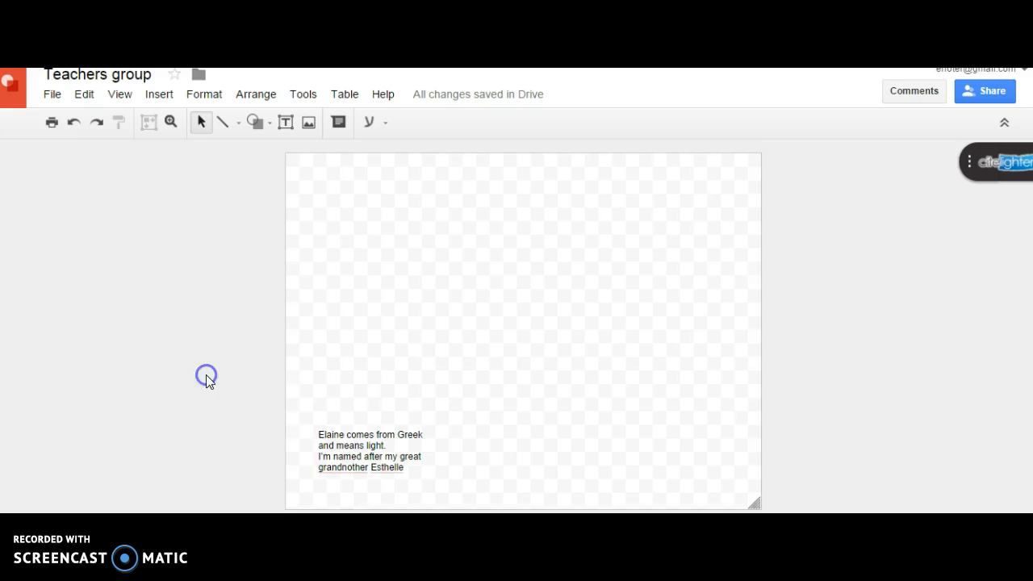
# Colour all the text in the text box light red
pyautogui.click(321, 435)
pyautogui.moveTo(320, 436); pyautogui.dragTo(415, 468)
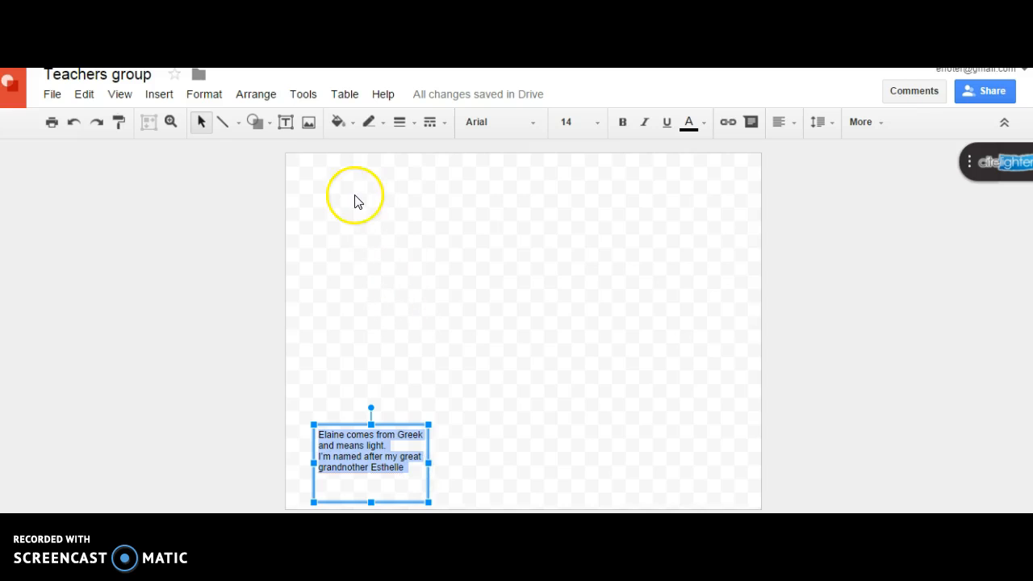
pyautogui.click(705, 131)
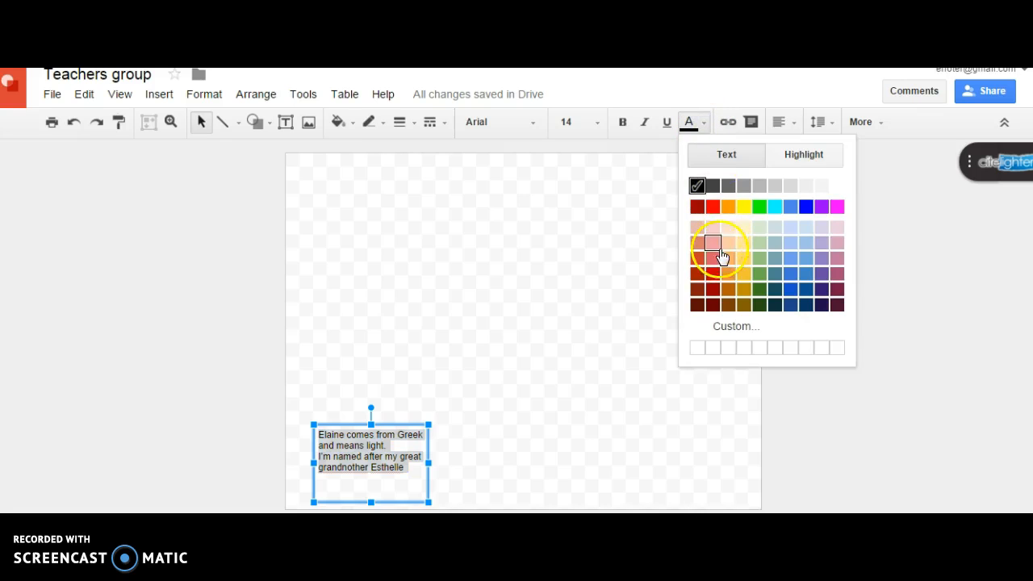
pyautogui.click(714, 258)
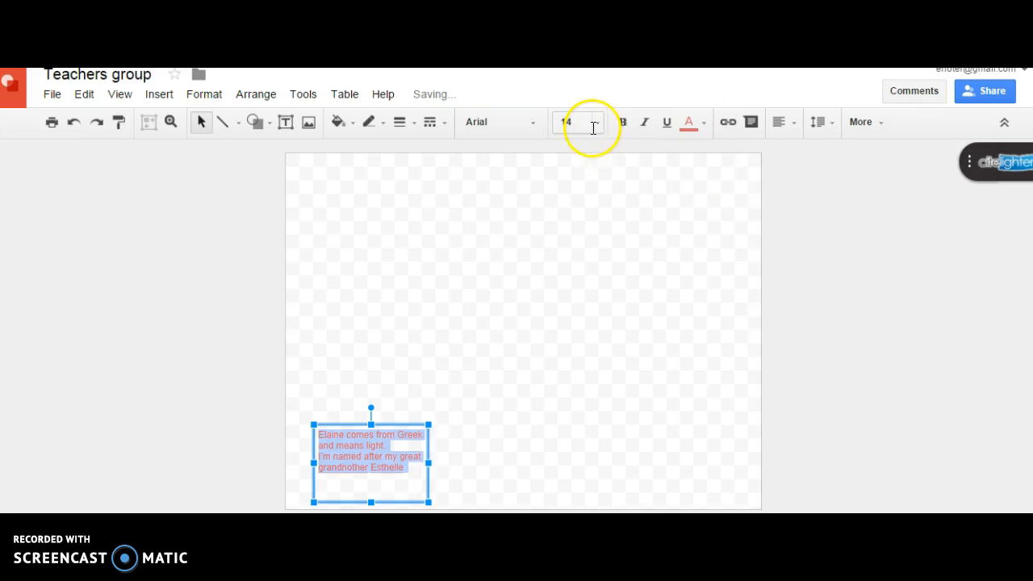
# Set the text's font size to 24 and widen the text box to fit the text on four lines
pyautogui.click(597, 129)
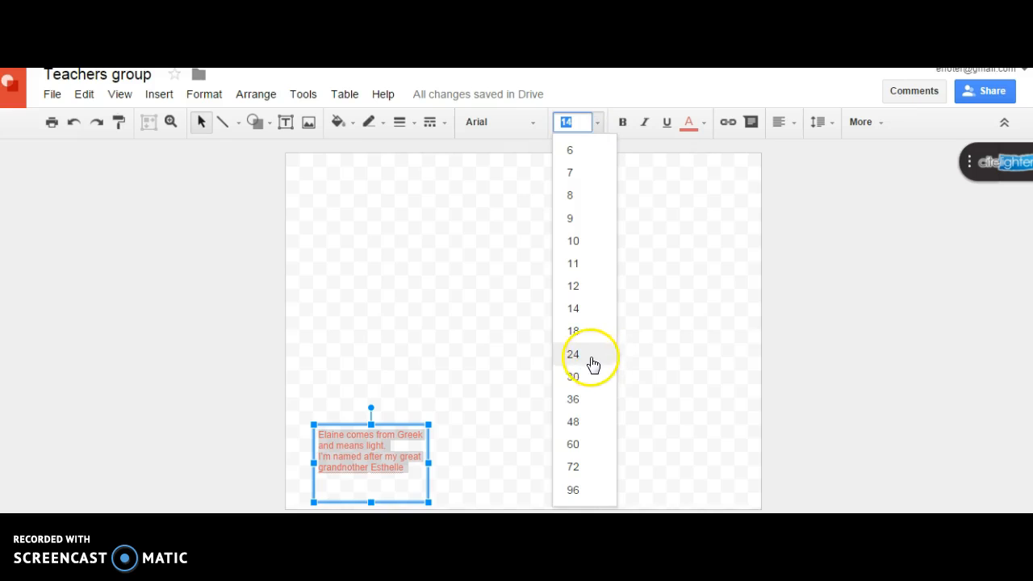
pyautogui.click(590, 355)
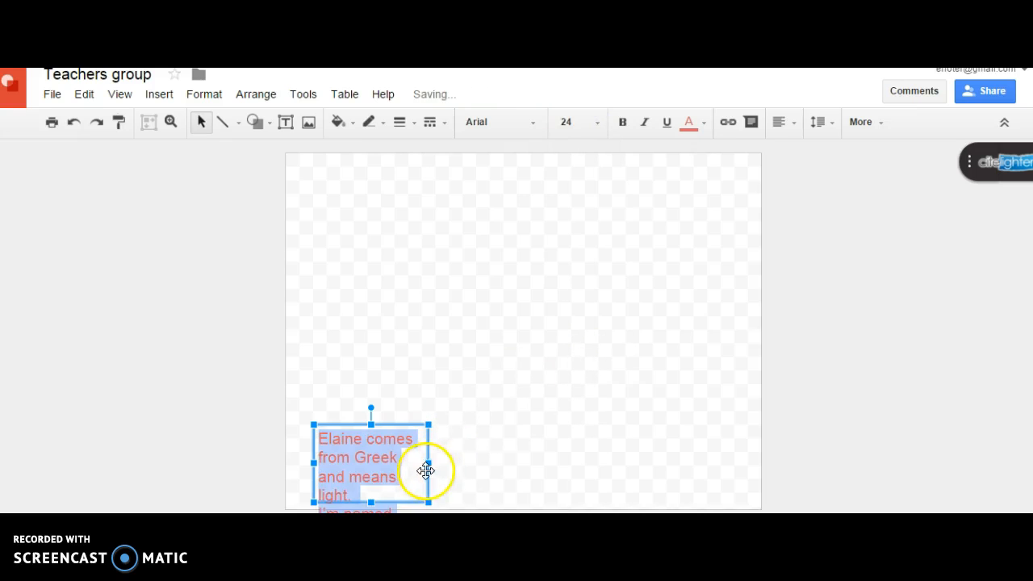
pyautogui.moveTo(428, 462); pyautogui.dragTo(495, 460)
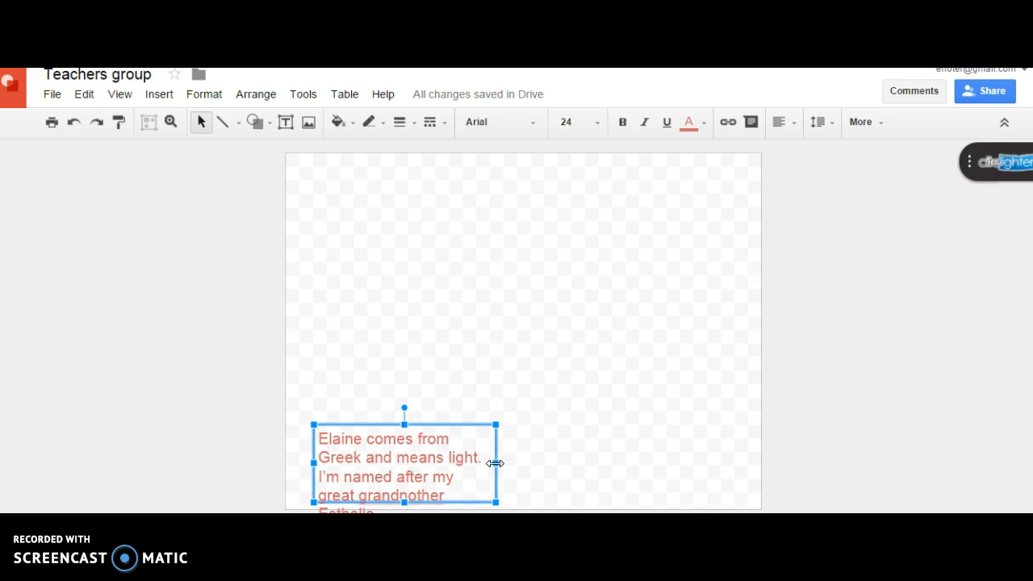
pyautogui.moveTo(495, 463); pyautogui.dragTo(530, 464)
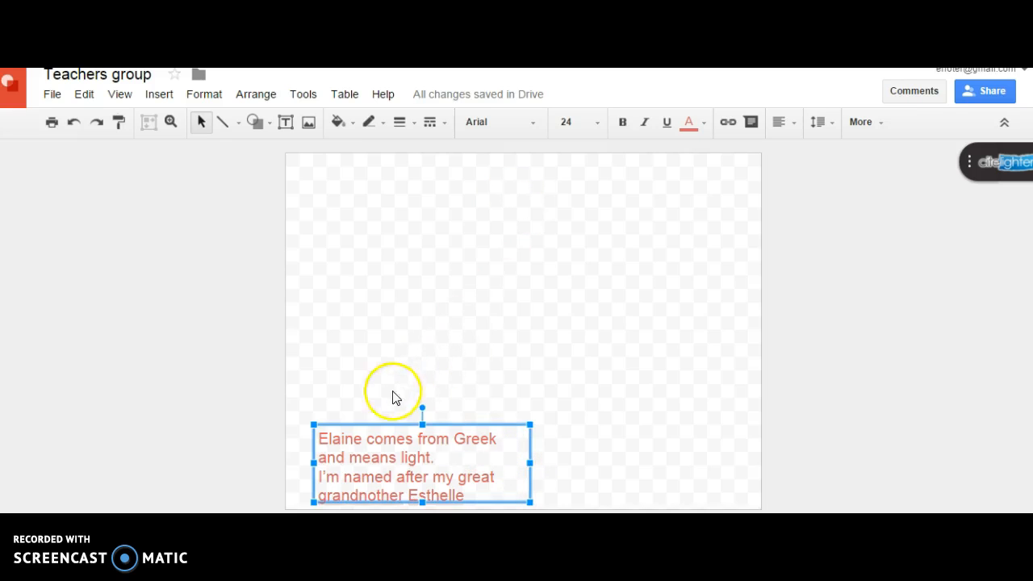
# Change the font of all the text in the text box to Comic Sans MS
pyautogui.moveTo(320, 438); pyautogui.dragTo(491, 489)
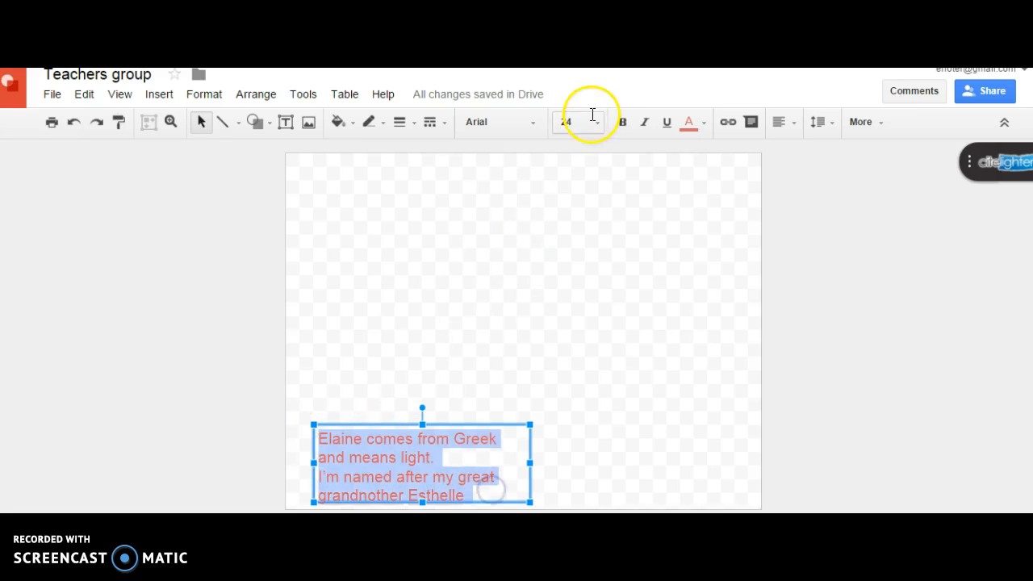
pyautogui.click(538, 128)
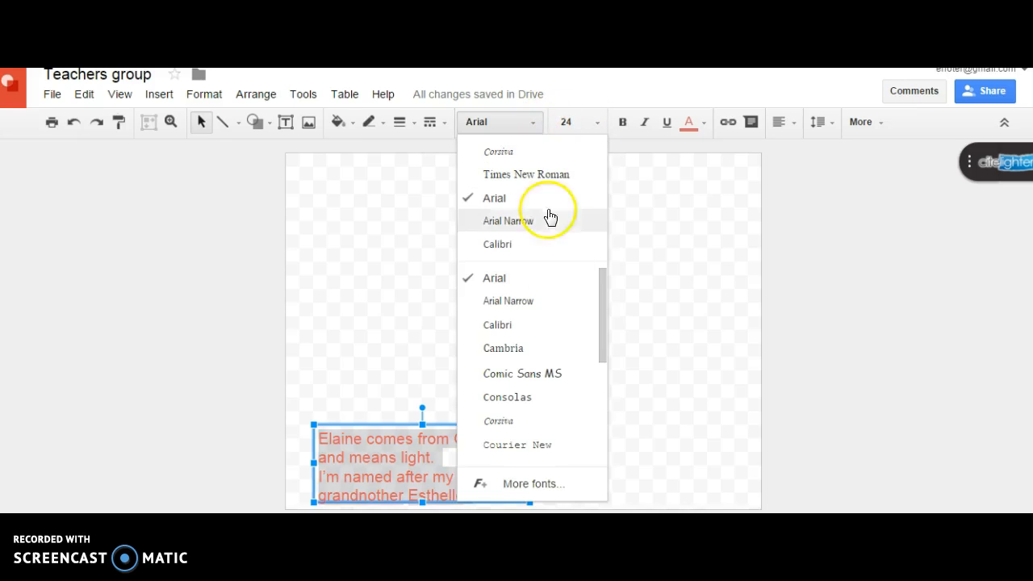
pyautogui.moveTo(606, 339); pyautogui.dragTo(600, 369)
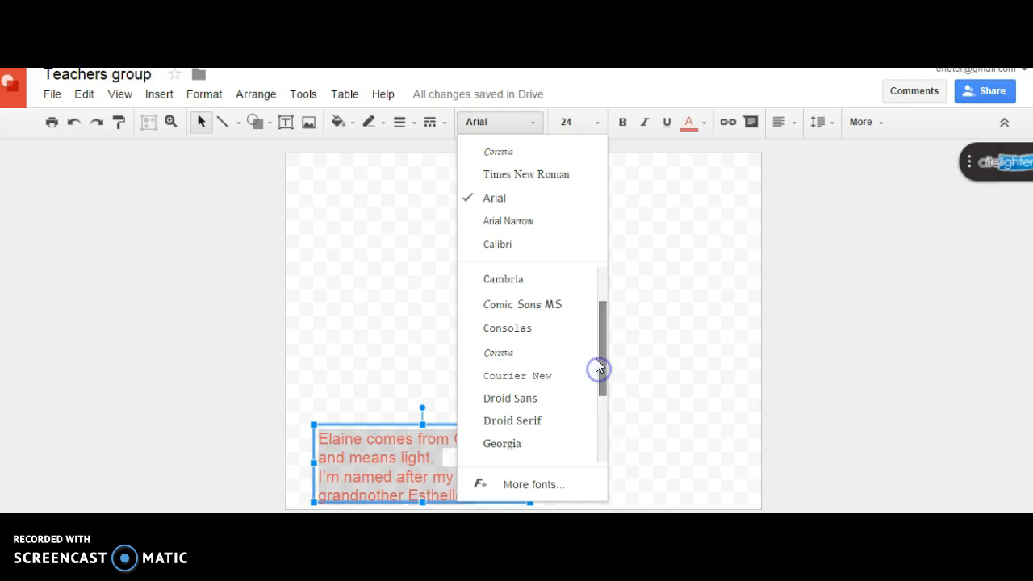
pyautogui.click(549, 307)
pyautogui.click(452, 381)
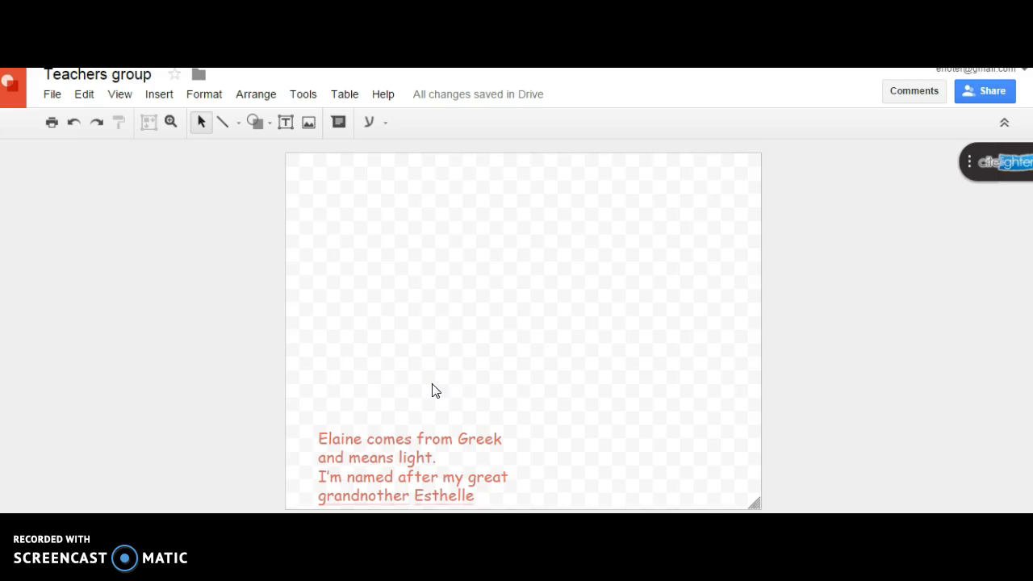
# Insert the image file A, the red letter, into the drawing by uploading it from the computer's Pictures library
pyautogui.click(165, 101)
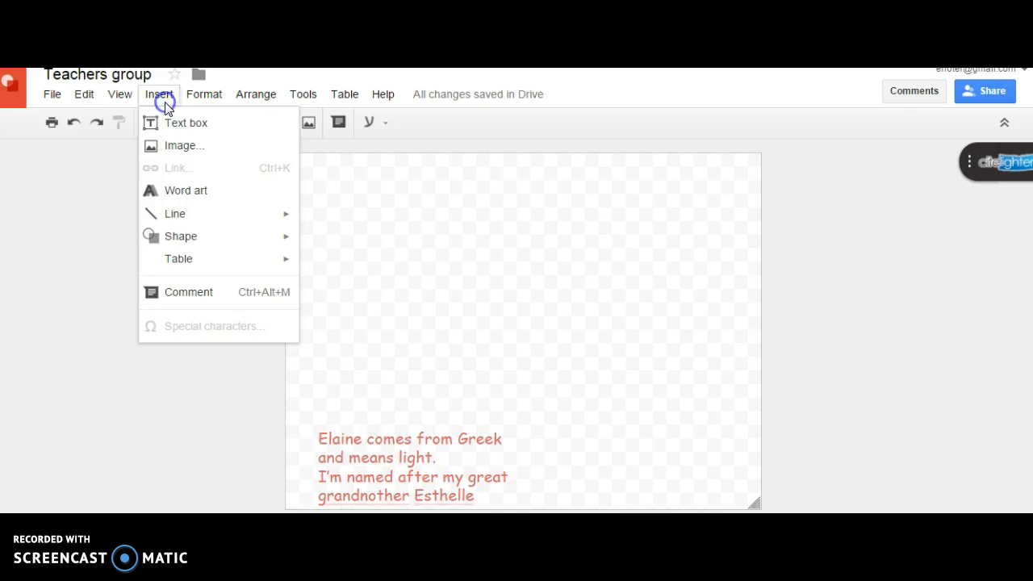
pyautogui.click(166, 146)
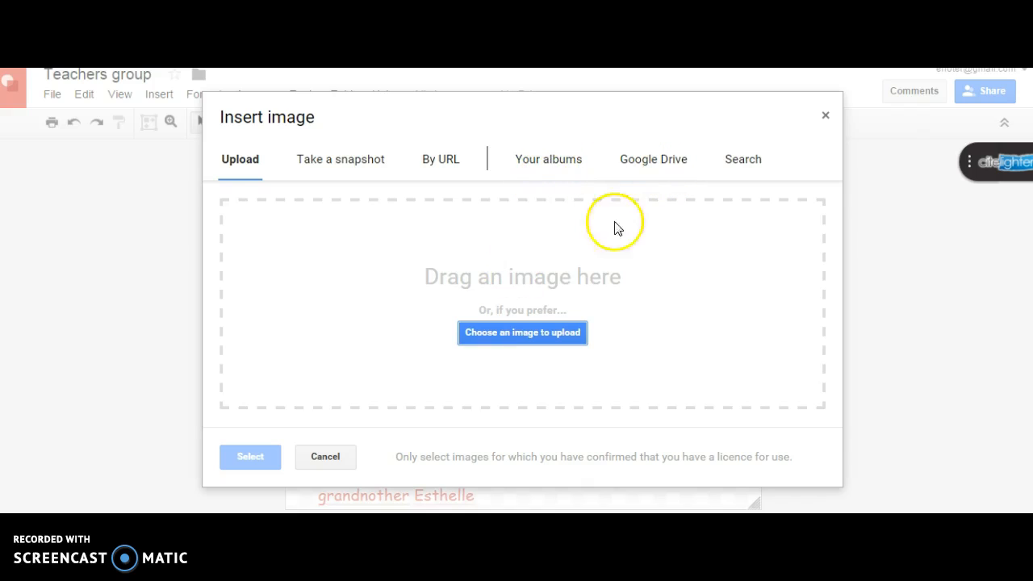
pyautogui.click(539, 338)
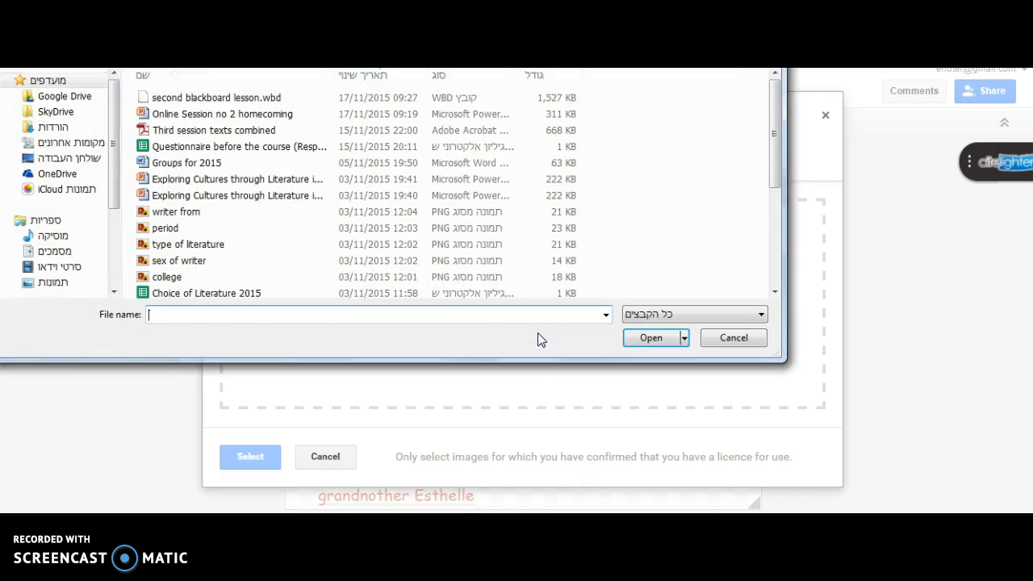
pyautogui.click(48, 282)
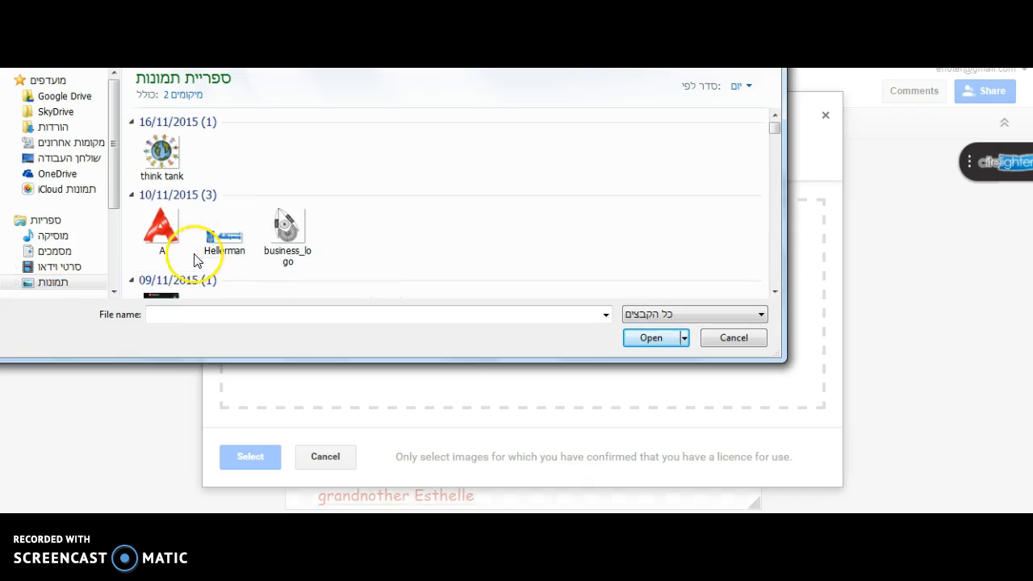
pyautogui.click(171, 239)
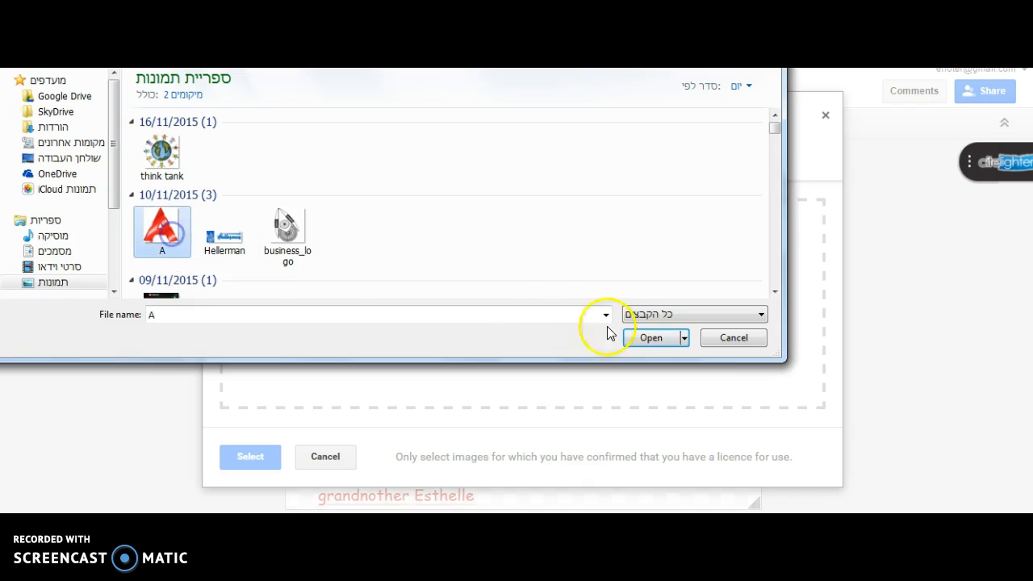
pyautogui.click(643, 340)
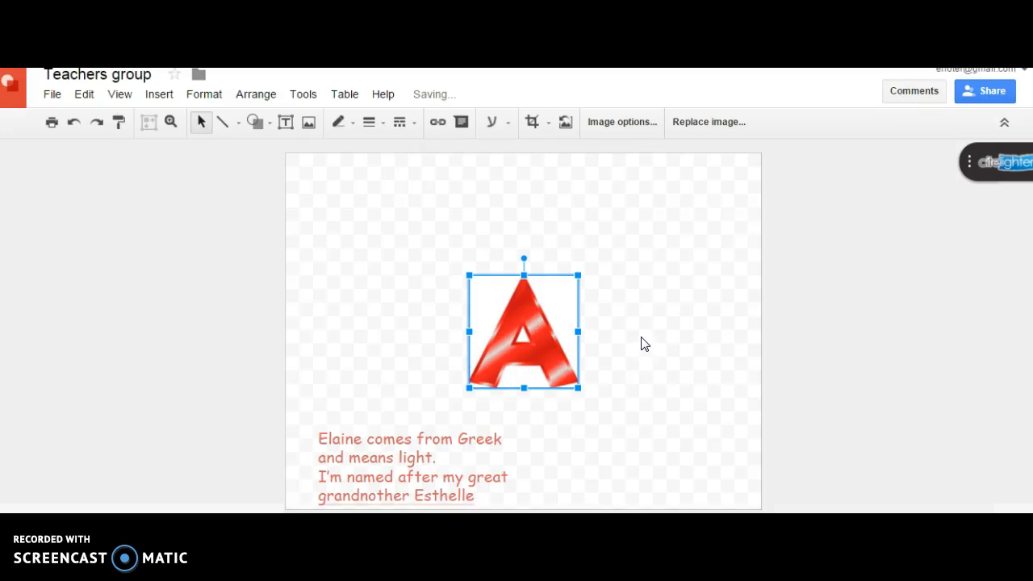
# Move the red letter A image down to just above the text and shrink it to about half its size
pyautogui.moveTo(519, 333); pyautogui.dragTo(436, 367)
pyautogui.moveTo(383, 310); pyautogui.dragTo(448, 367)
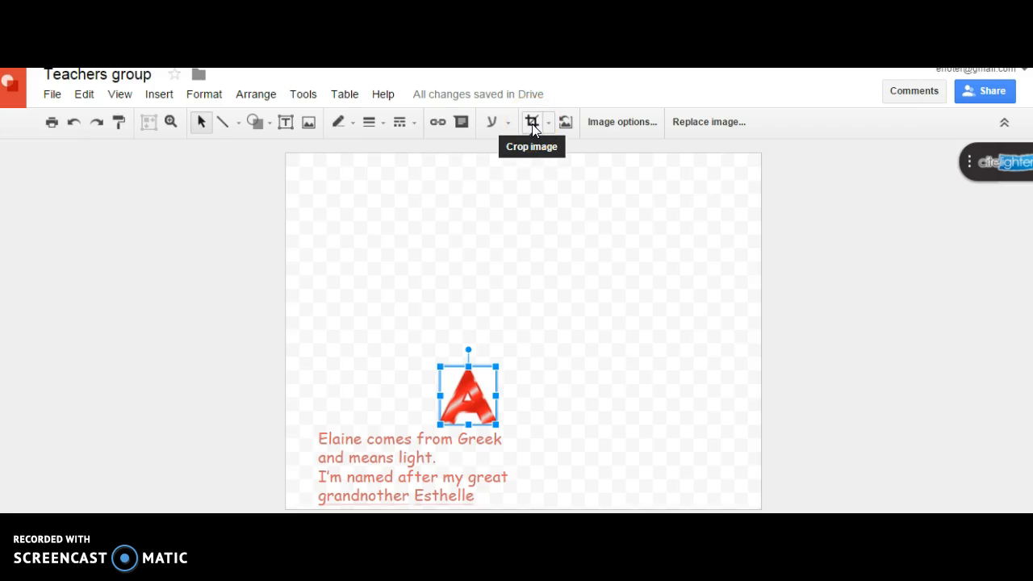
pyautogui.click(565, 129)
# Turn on link sharing for the drawing and let anyone with the link edit it
pyautogui.click(994, 96)
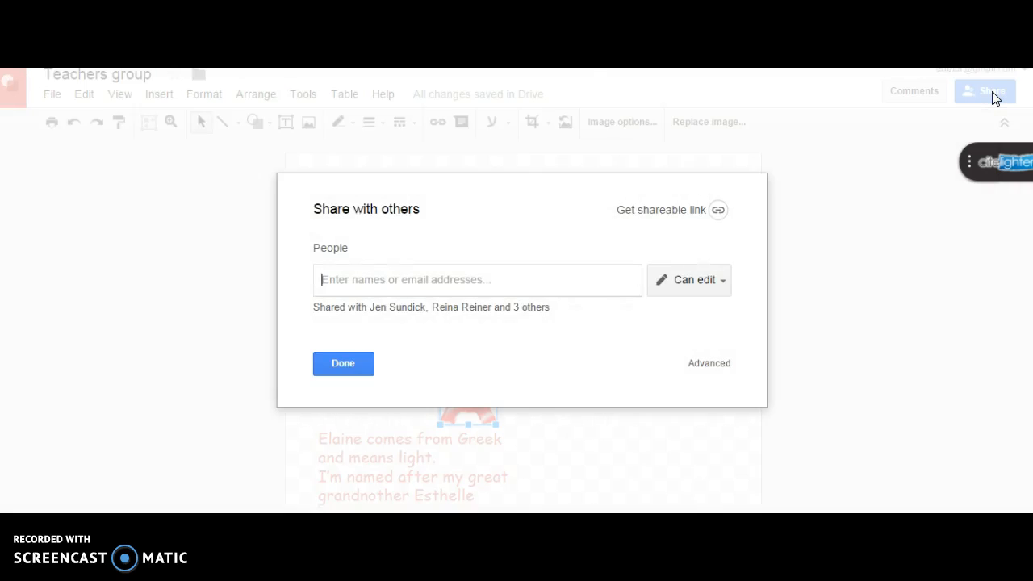
pyautogui.click(709, 256)
pyautogui.click(427, 282)
pyautogui.click(665, 211)
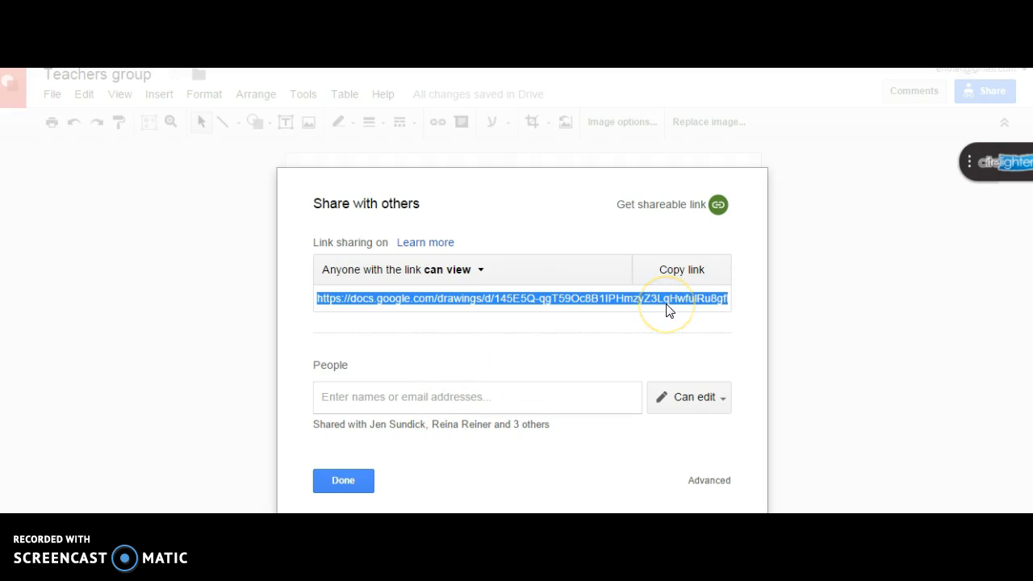
pyautogui.click(480, 273)
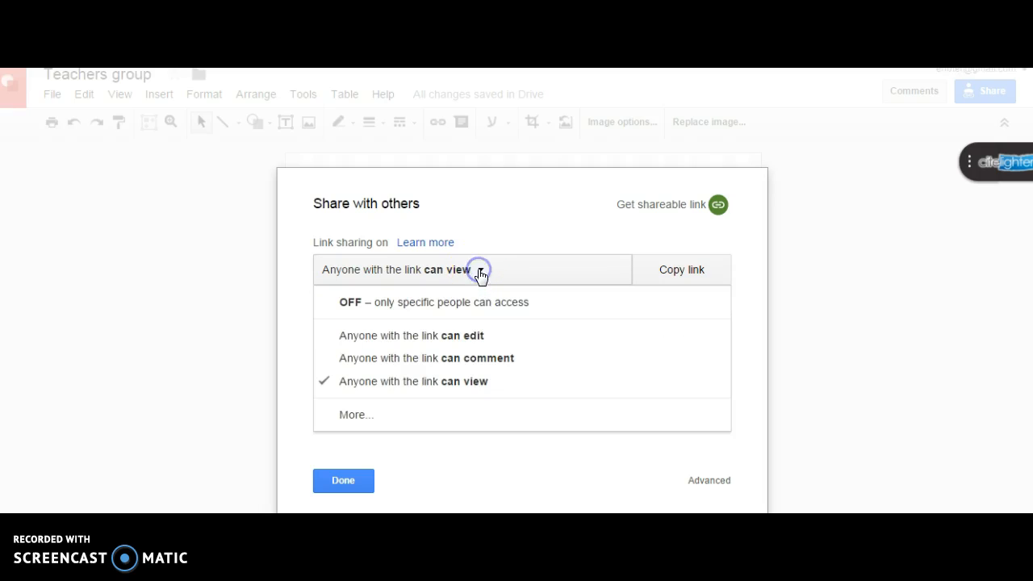
pyautogui.click(460, 342)
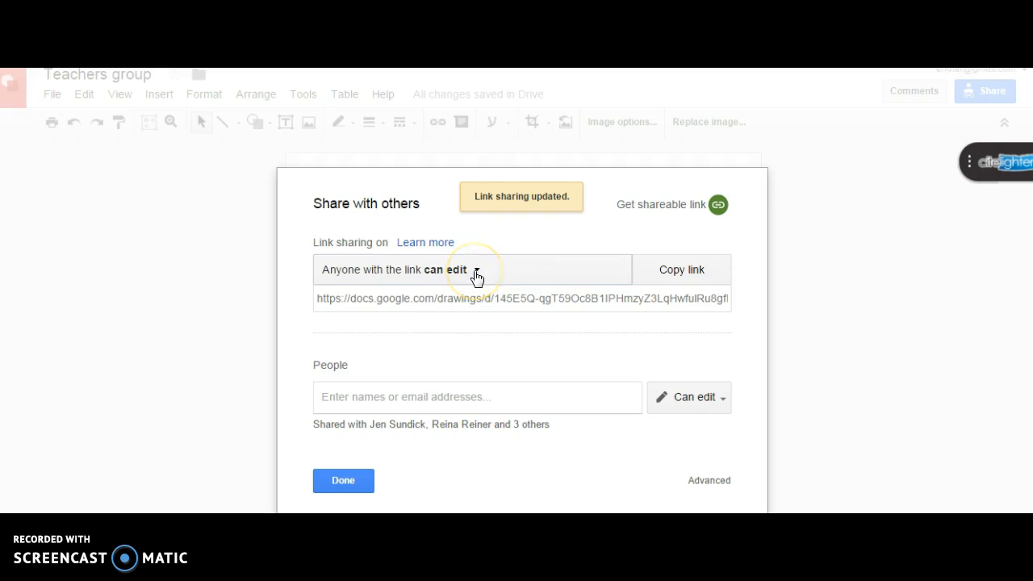
pyautogui.click(361, 482)
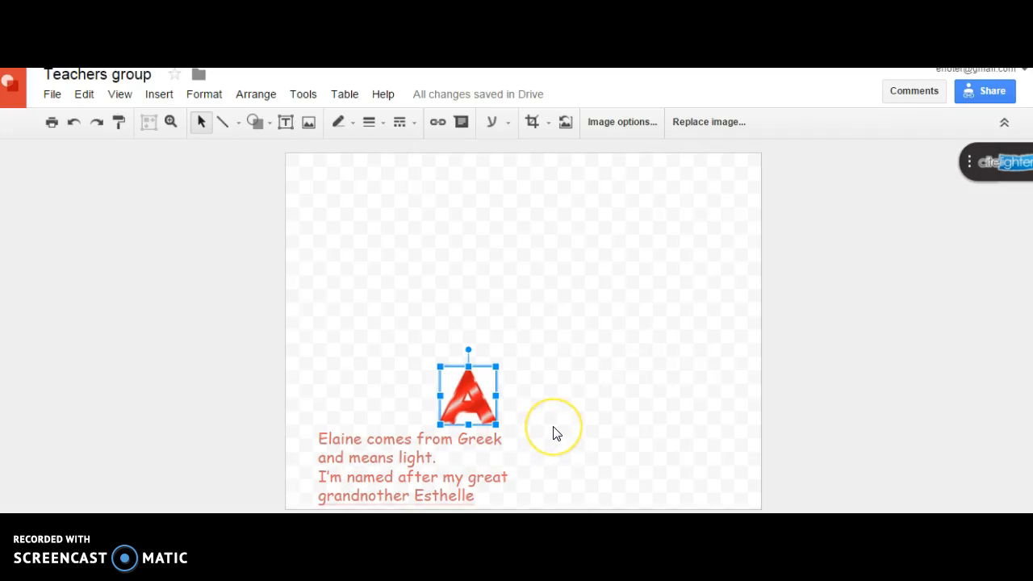